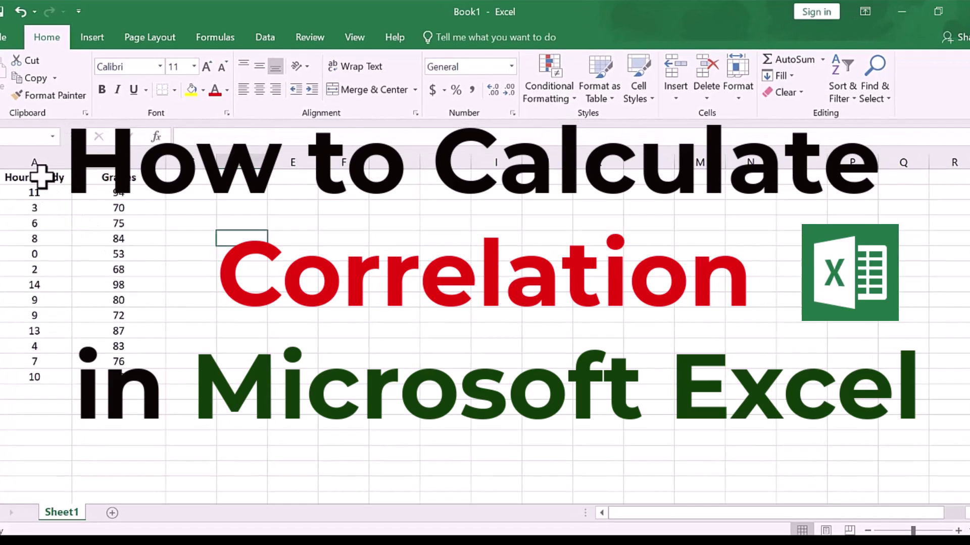
- Select the Hours Study and Grades value columns, then deselect them
{"action": "left_click_drag", "start_coordinate": [40, 176], "coordinate": [64, 380]}
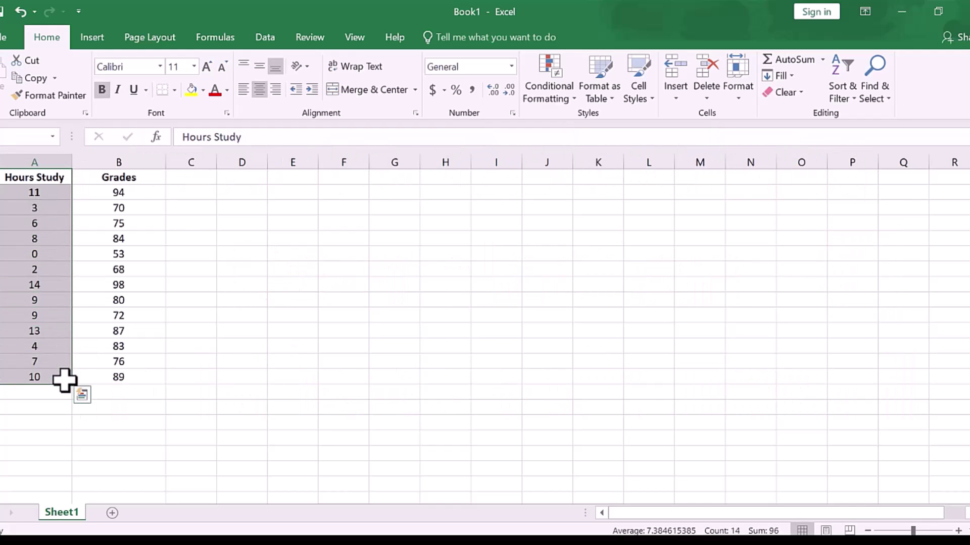
{"action": "left_click", "coordinate": [151, 180]}
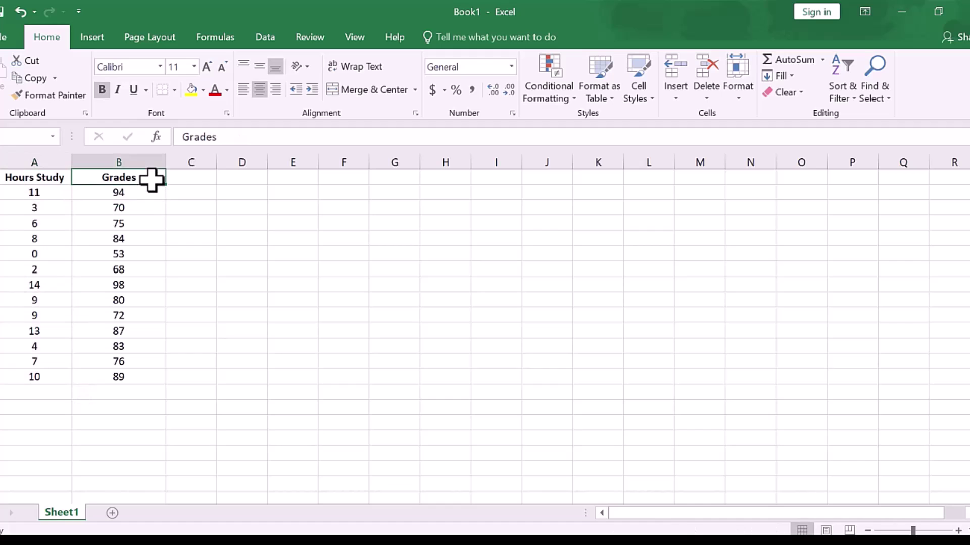
{"action": "left_click_drag", "start_coordinate": [151, 180], "coordinate": [152, 373]}
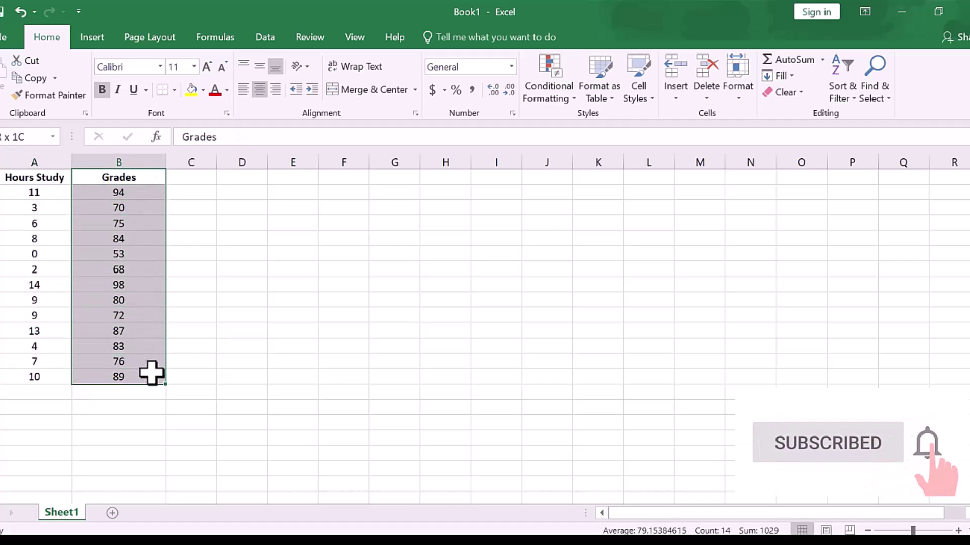
{"action": "left_click", "coordinate": [225, 309]}
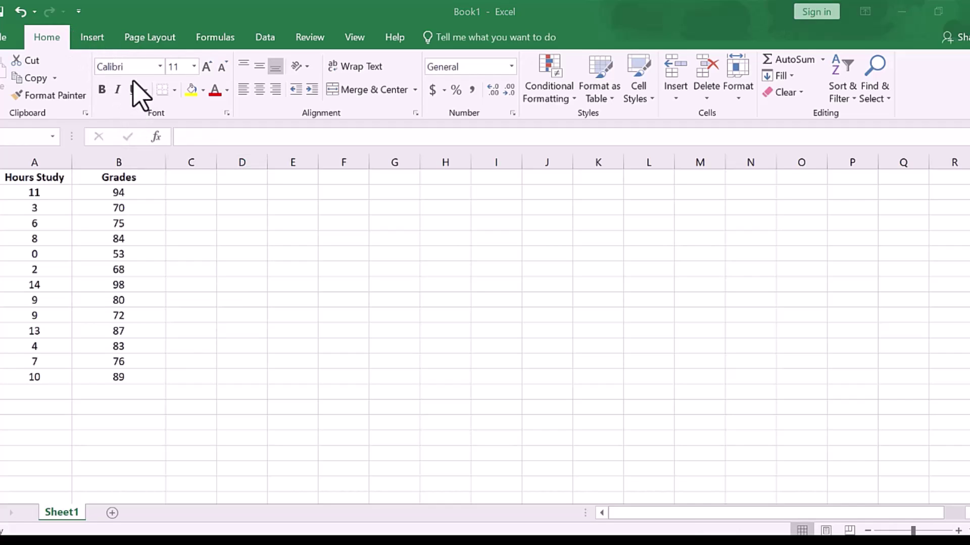
- Open Data Analysis from the Data tab and pick Regression from the Analysis Tools list
{"action": "left_click", "coordinate": [265, 38]}
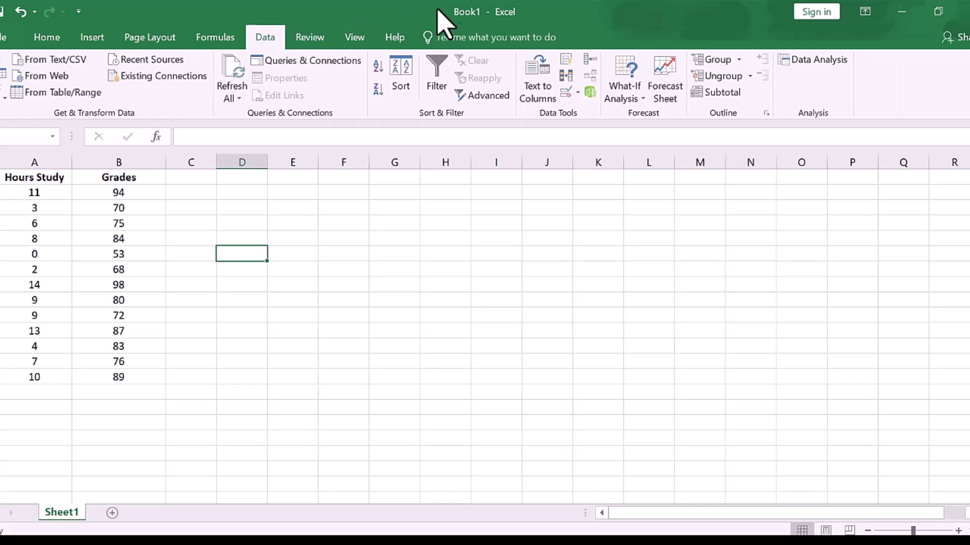
{"action": "left_click", "coordinate": [815, 63]}
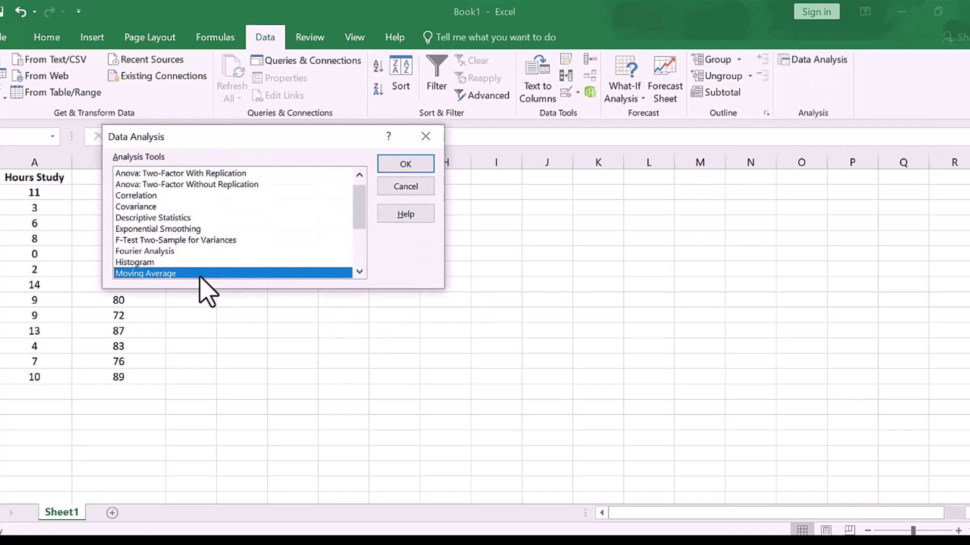
{"action": "left_click_drag", "start_coordinate": [357, 201], "coordinate": [355, 194]}
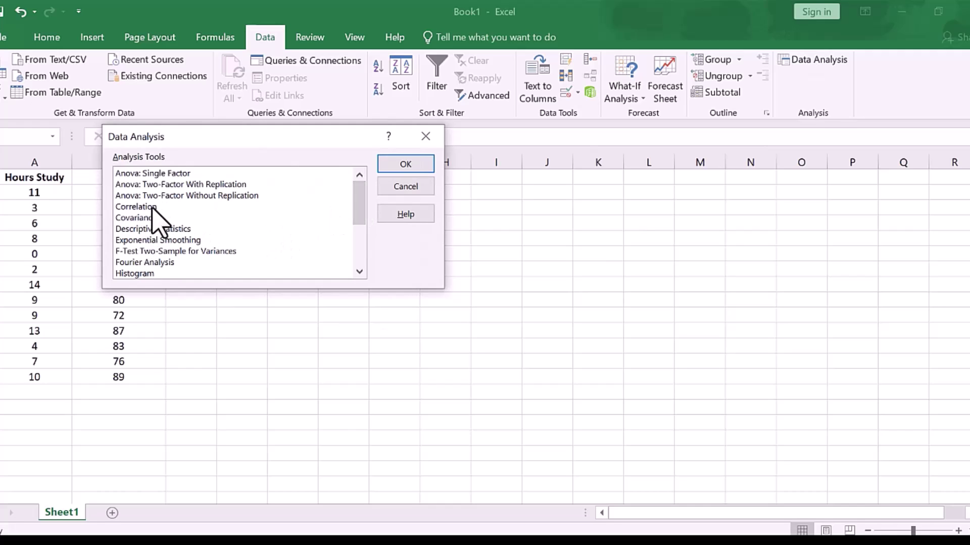
{"action": "left_click", "coordinate": [359, 272]}
{"action": "left_click", "coordinate": [359, 273]}
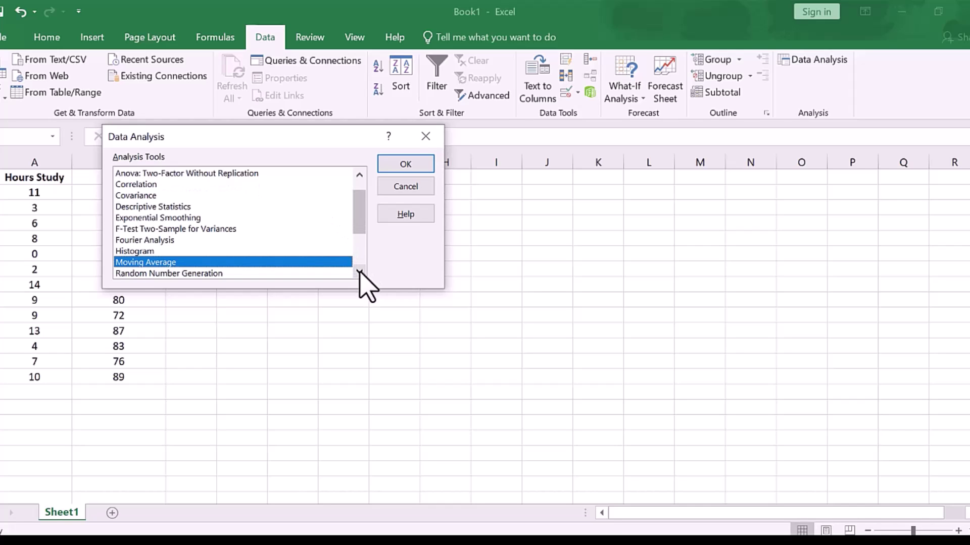
{"action": "left_click", "coordinate": [359, 273]}
{"action": "left_click", "coordinate": [359, 272]}
{"action": "left_click", "coordinate": [359, 272]}
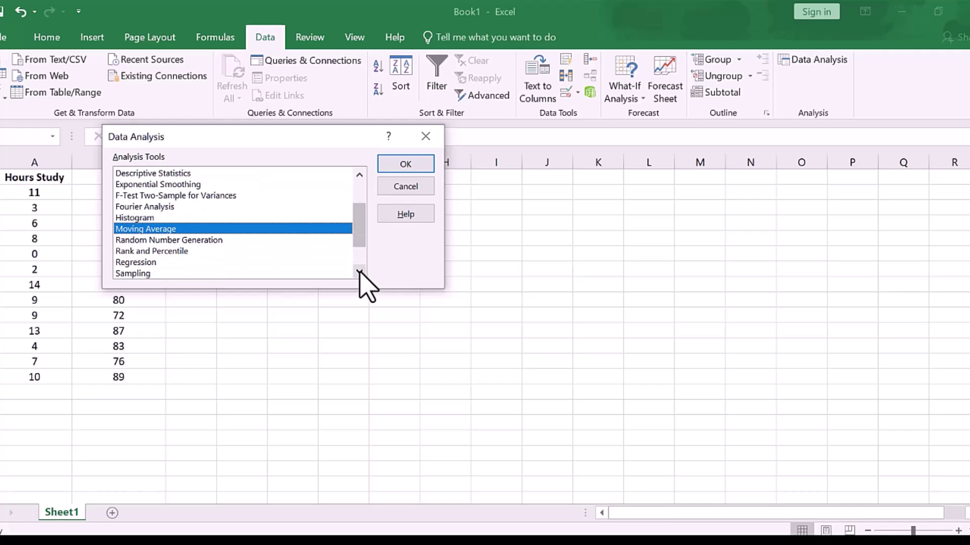
{"action": "left_click", "coordinate": [359, 273]}
{"action": "left_click", "coordinate": [359, 272]}
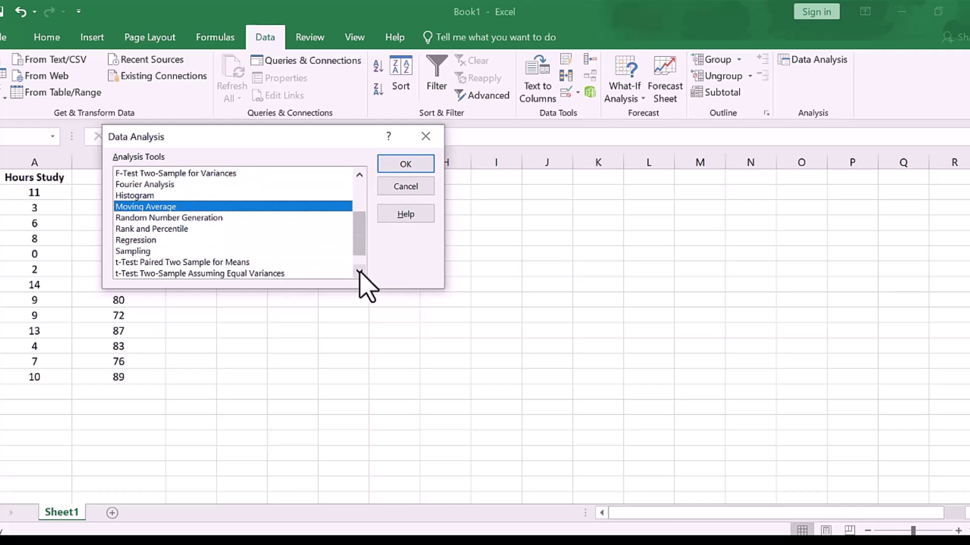
{"action": "left_click", "coordinate": [149, 241]}
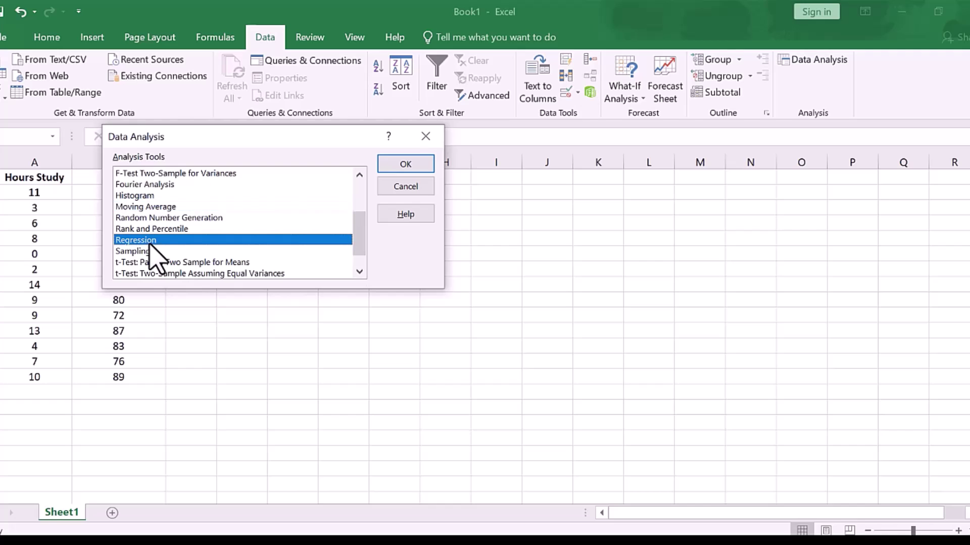
- Set Input Y Range $B$1:$B$14 (Grades), Input X Range $A$1:$A$14 (Hours Study), and tick Labels
{"action": "left_click", "coordinate": [397, 165]}
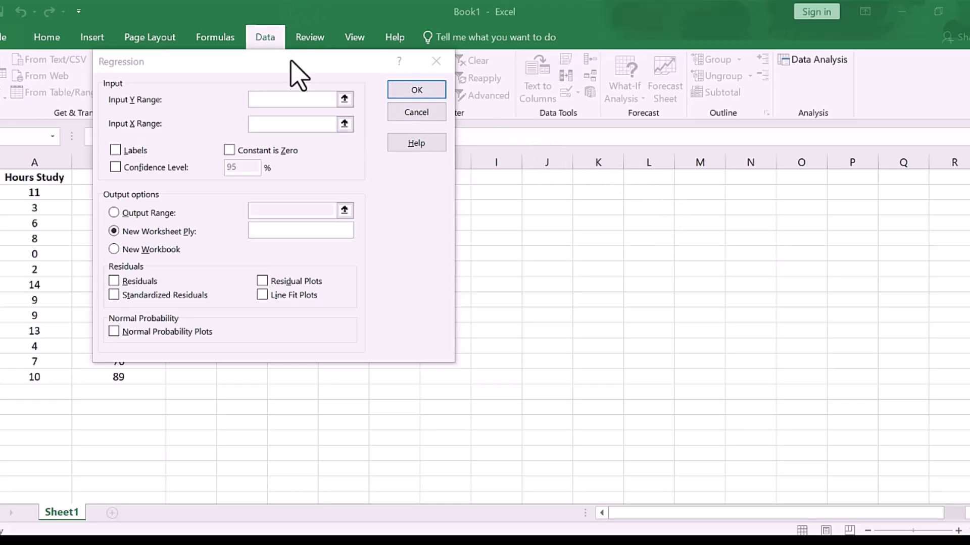
{"action": "left_click", "coordinate": [275, 104]}
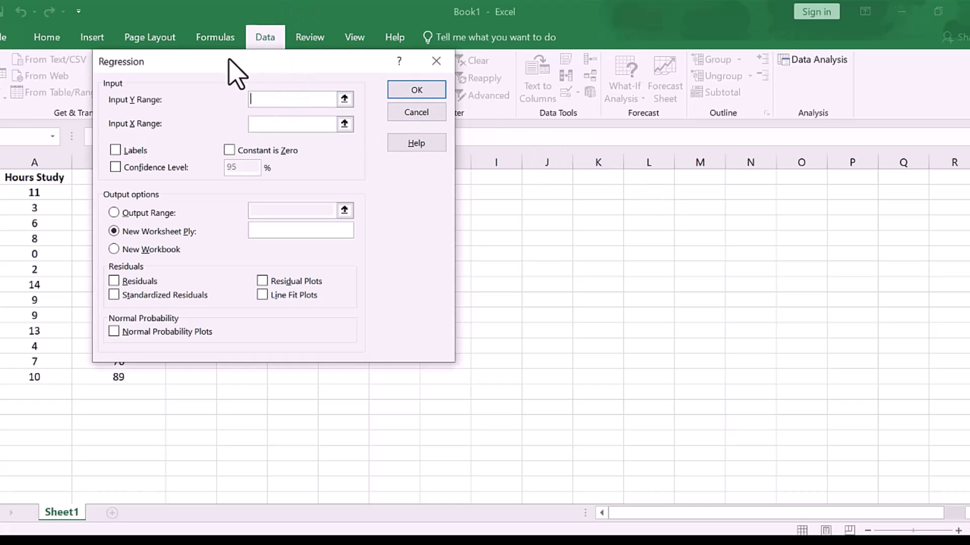
{"action": "left_click_drag", "start_coordinate": [228, 64], "coordinate": [383, 107]}
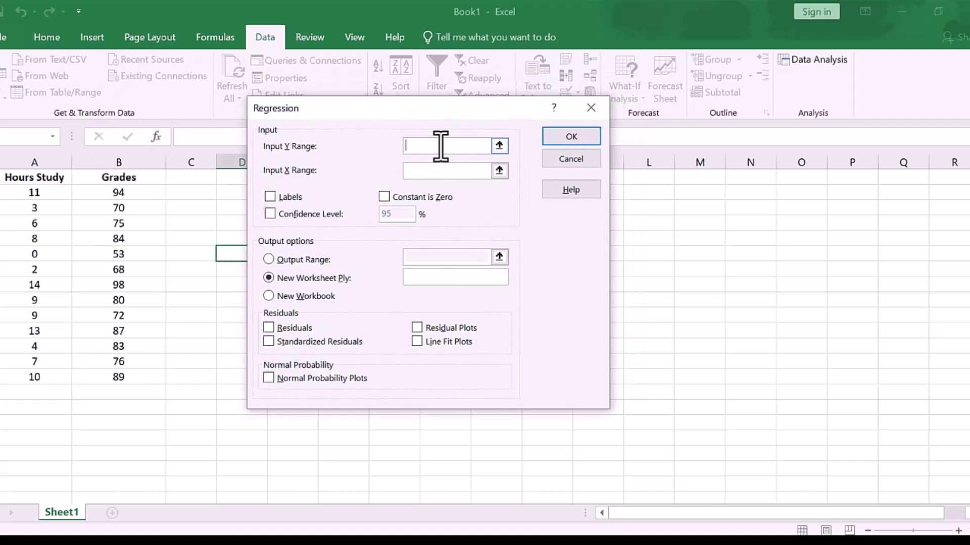
{"action": "left_click_drag", "start_coordinate": [108, 176], "coordinate": [132, 377]}
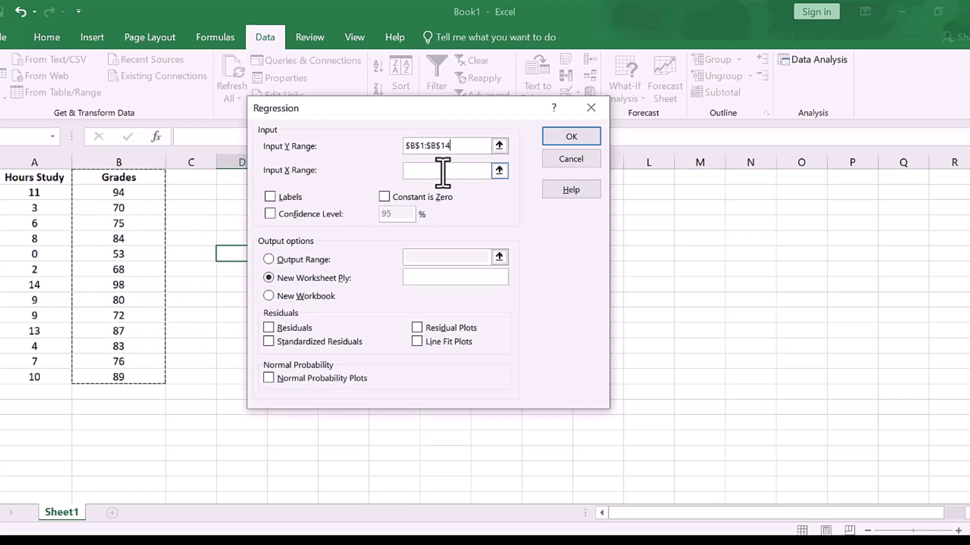
{"action": "left_click", "coordinate": [442, 172]}
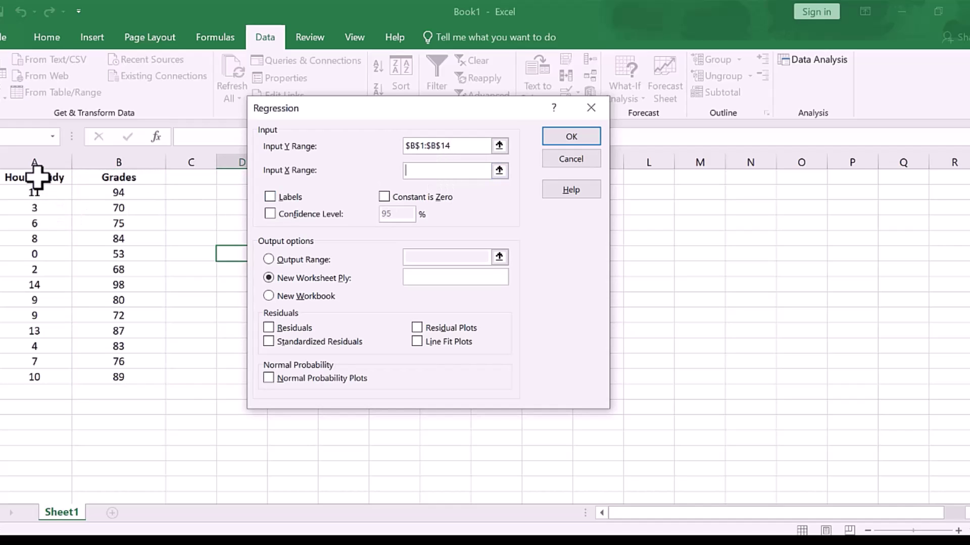
{"action": "left_click_drag", "start_coordinate": [36, 177], "coordinate": [52, 377]}
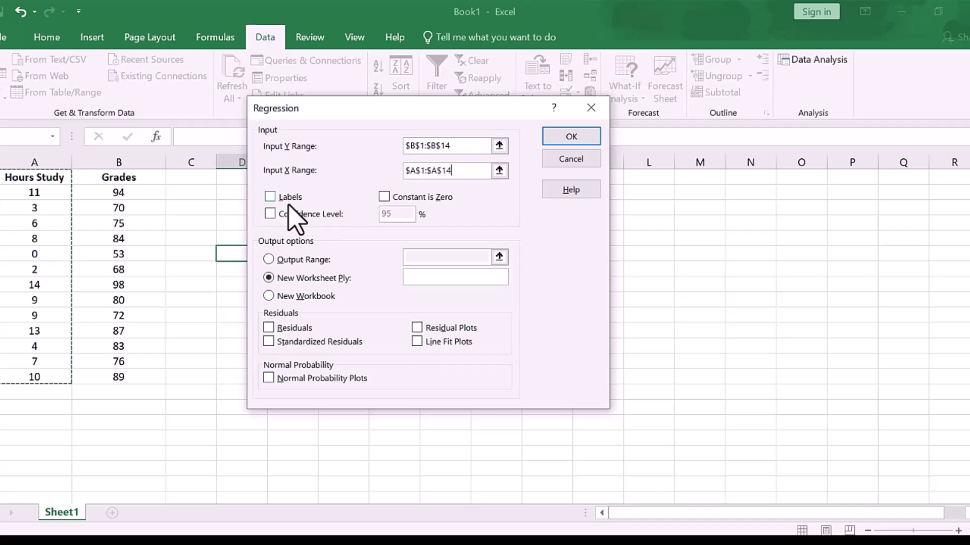
{"action": "left_click", "coordinate": [270, 197]}
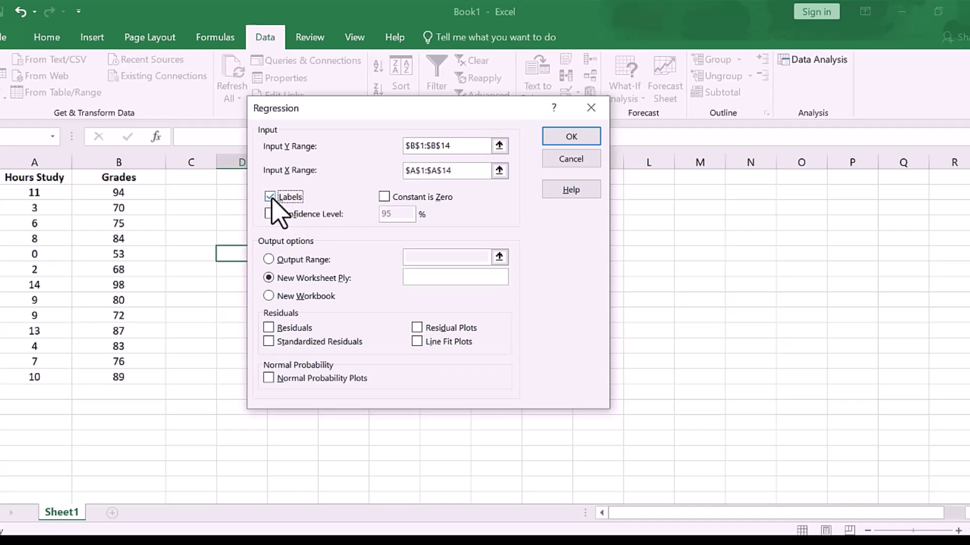
- Run the regression so the summary output lands on a new Sheet2, then deselect it
{"action": "left_click", "coordinate": [566, 140]}
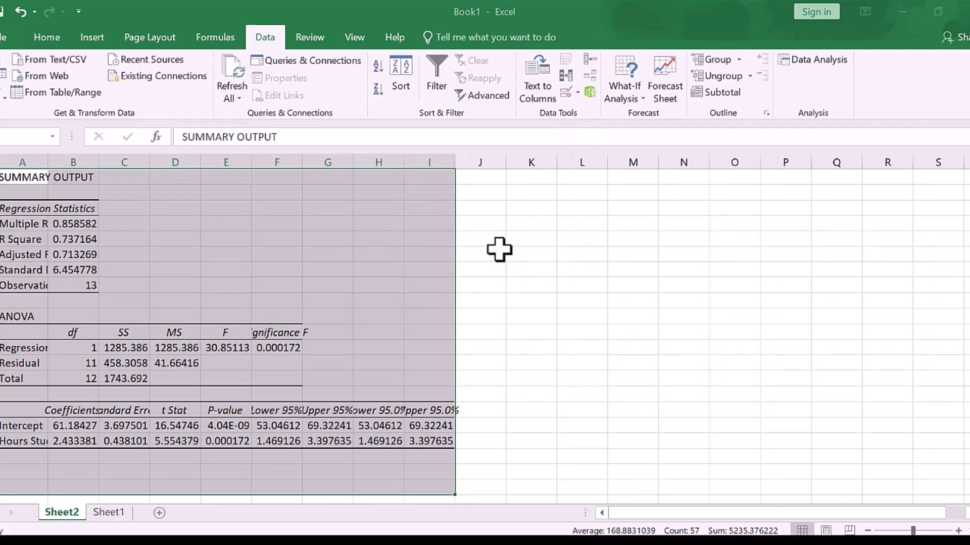
{"action": "left_click", "coordinate": [499, 248]}
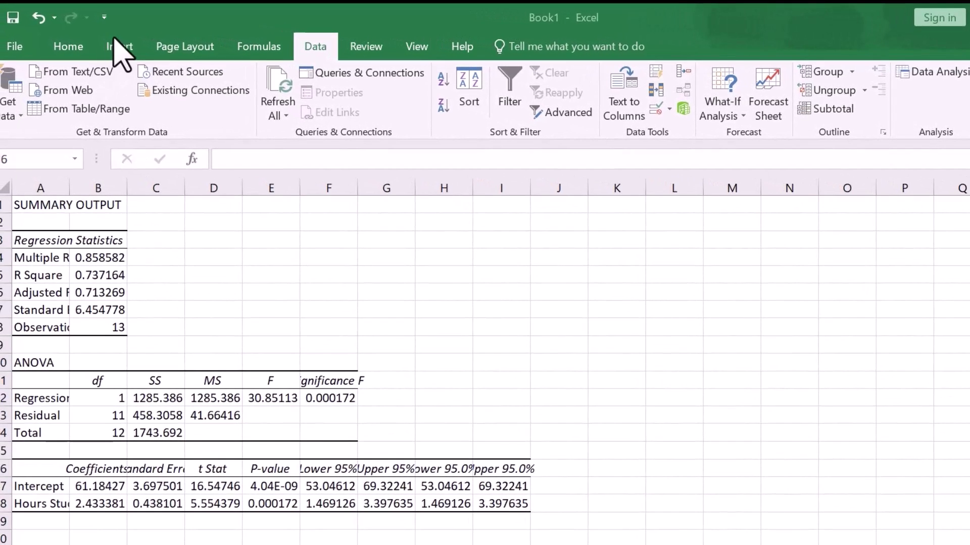
- Enlarge the summary font to 24 and widen column B so full-precision values show
{"action": "left_click", "coordinate": [70, 50]}
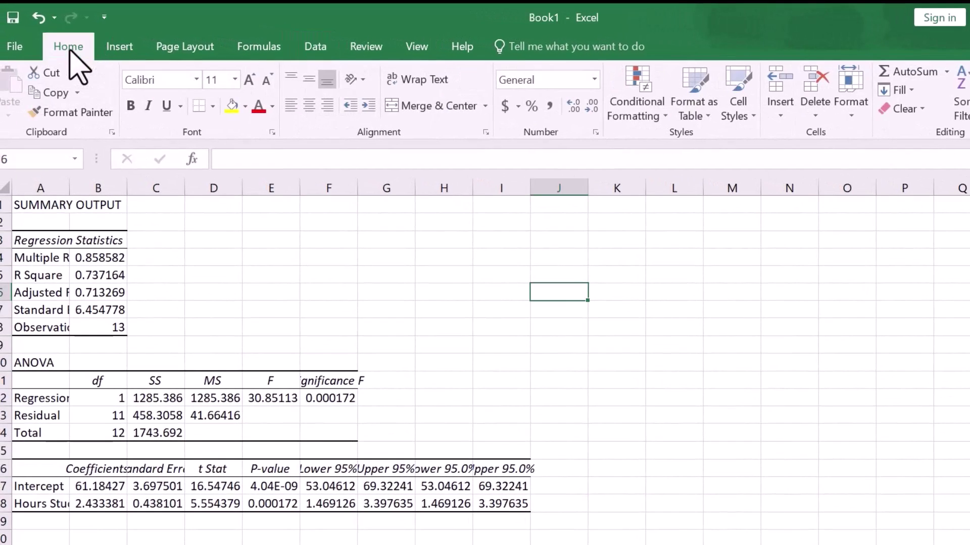
{"action": "left_click", "coordinate": [248, 80]}
{"action": "left_click", "coordinate": [248, 82]}
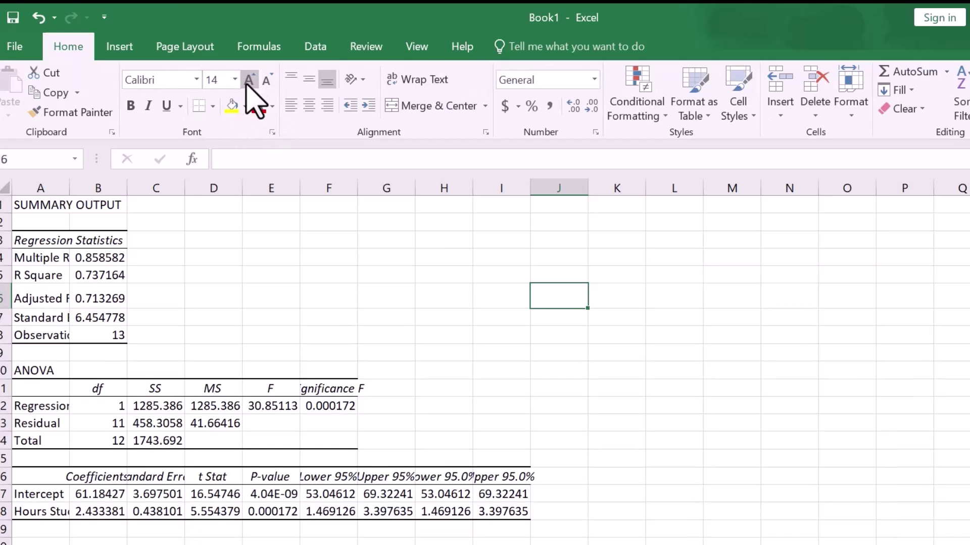
{"action": "left_click", "coordinate": [248, 82]}
{"action": "left_click", "coordinate": [248, 82]}
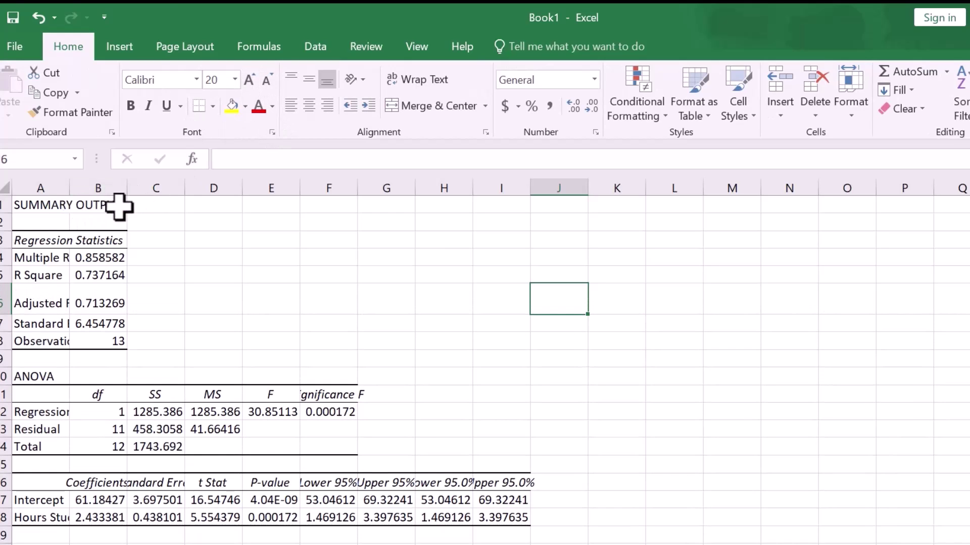
{"action": "left_click_drag", "start_coordinate": [124, 190], "coordinate": [185, 194]}
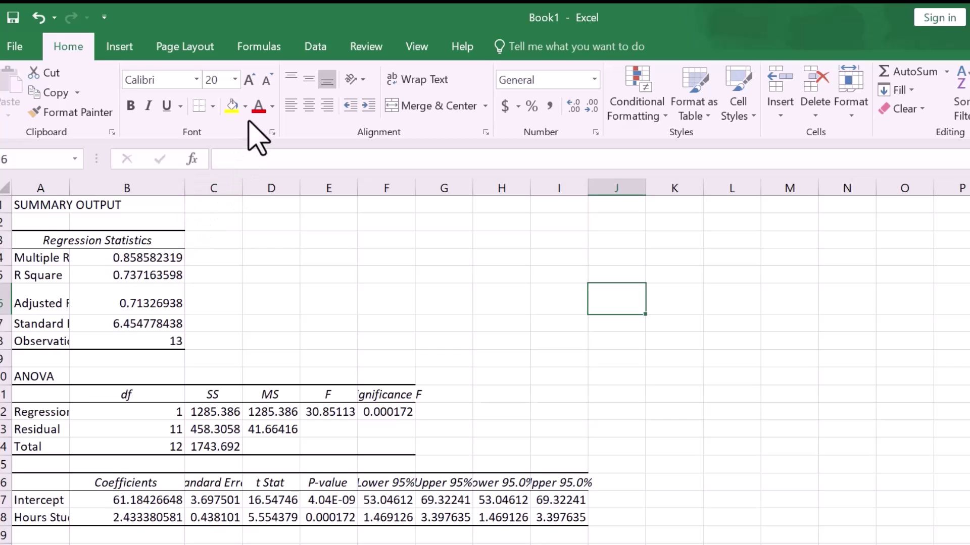
{"action": "left_click", "coordinate": [248, 81]}
{"action": "left_click", "coordinate": [248, 81]}
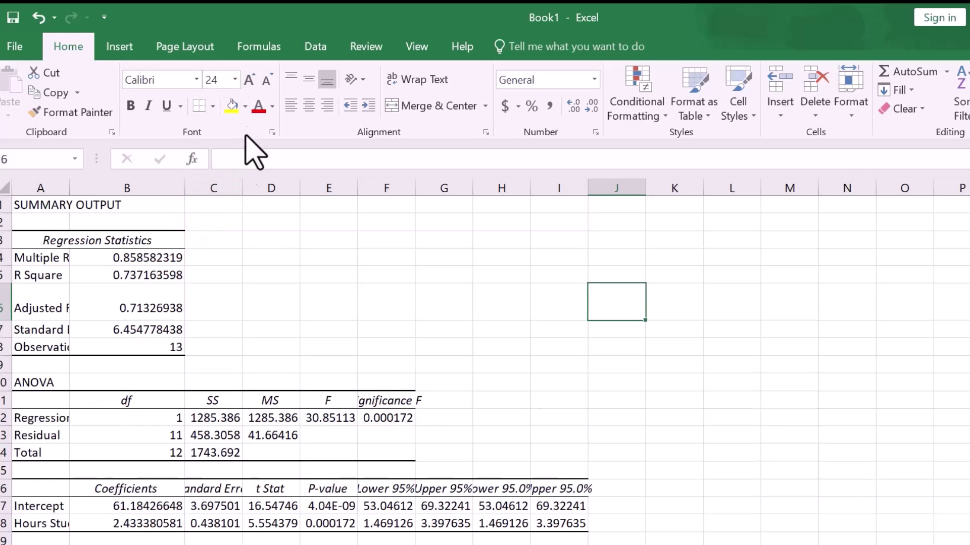
{"action": "left_click_drag", "start_coordinate": [184, 193], "coordinate": [291, 202]}
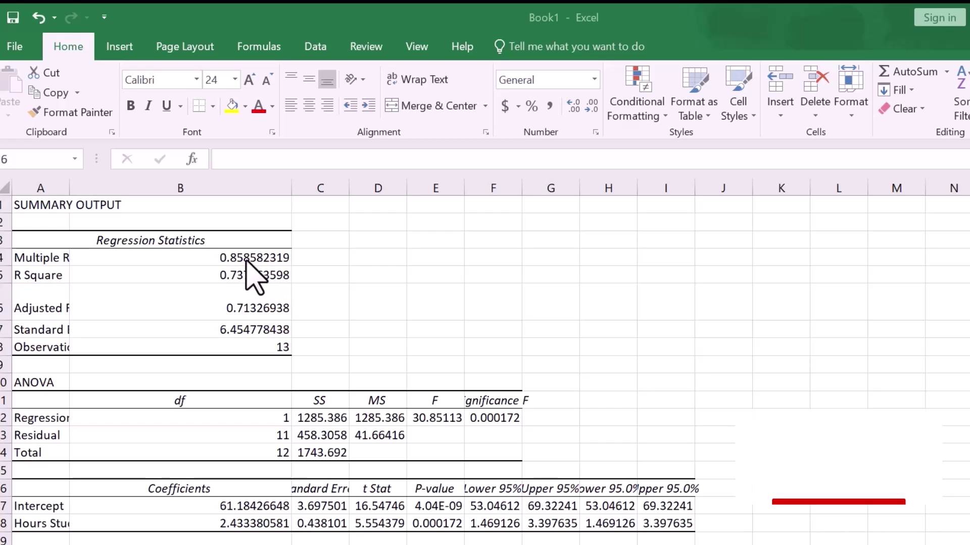
{"action": "left_click", "coordinate": [367, 259]}
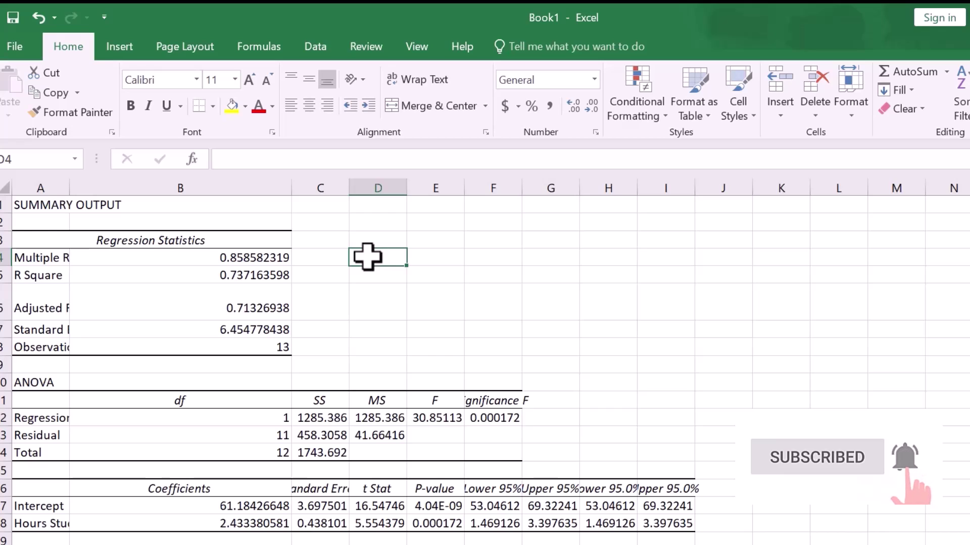
- Enter the note r=0.86 in cell D4 and narrow column E
{"action": "type", "text": "r=0.86"}
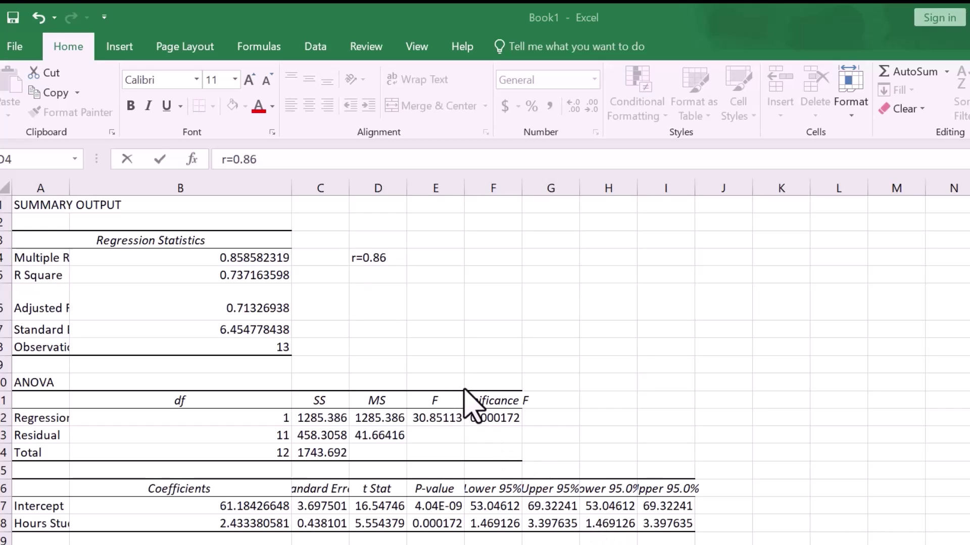
{"action": "left_click", "coordinate": [465, 188]}
{"action": "left_click_drag", "start_coordinate": [464, 190], "coordinate": [449, 197]}
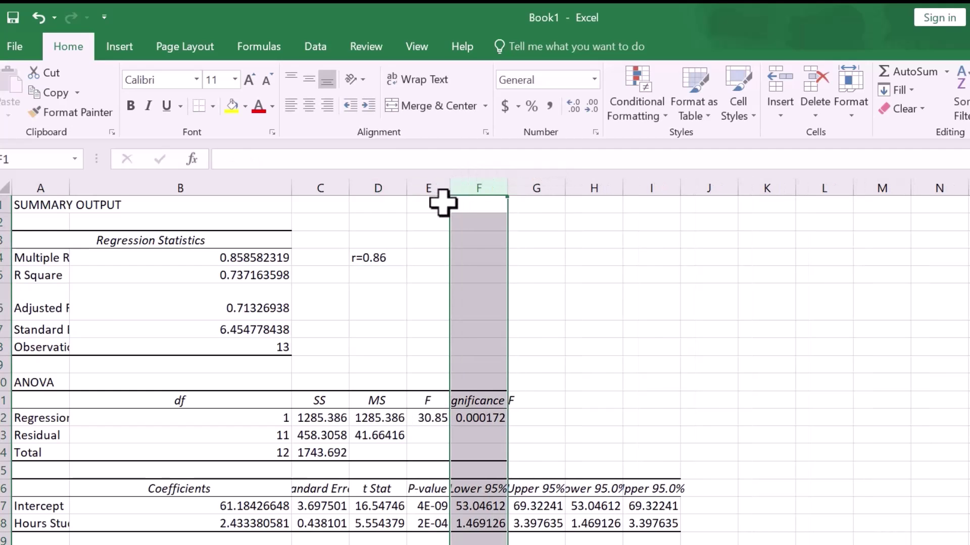
- Fill A10 (ANOVA), F11 (Significance F) and E18 (Hours Study p-value) yellow
{"action": "left_click", "coordinate": [44, 383]}
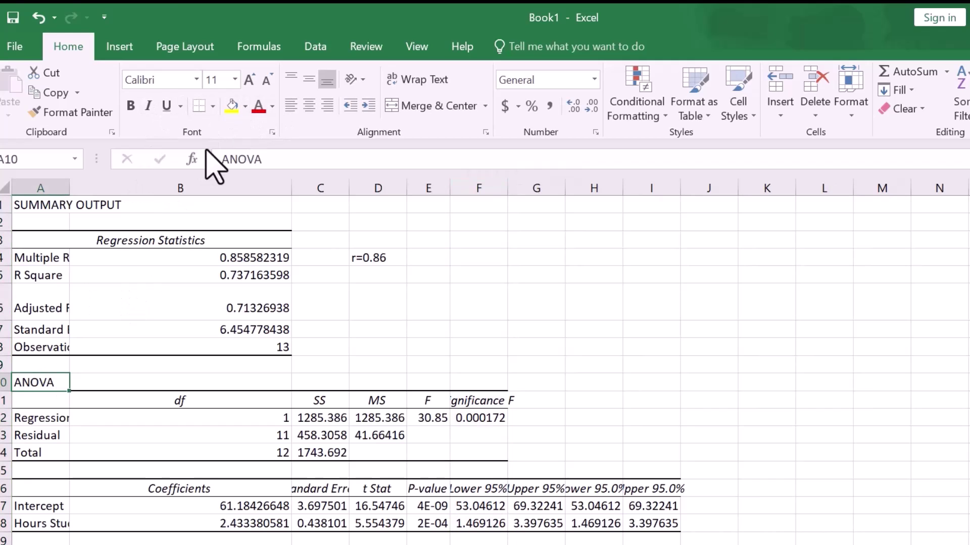
{"action": "left_click", "coordinate": [232, 106]}
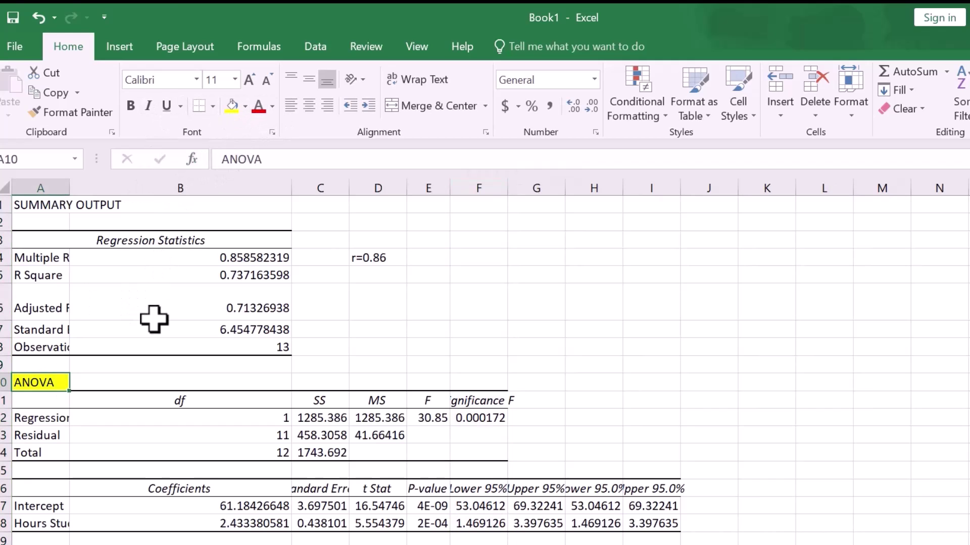
{"action": "left_click", "coordinate": [143, 382]}
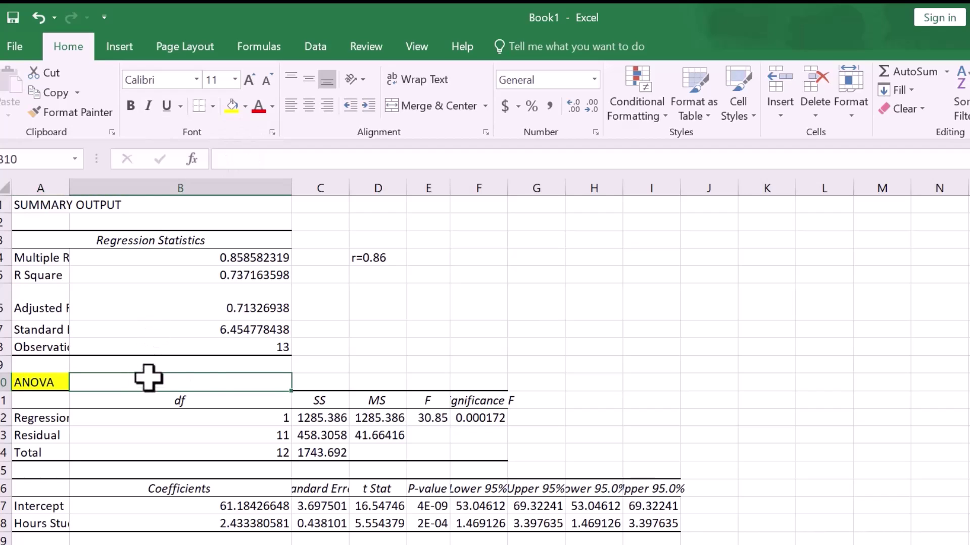
{"action": "left_click", "coordinate": [463, 400]}
{"action": "left_click", "coordinate": [232, 106]}
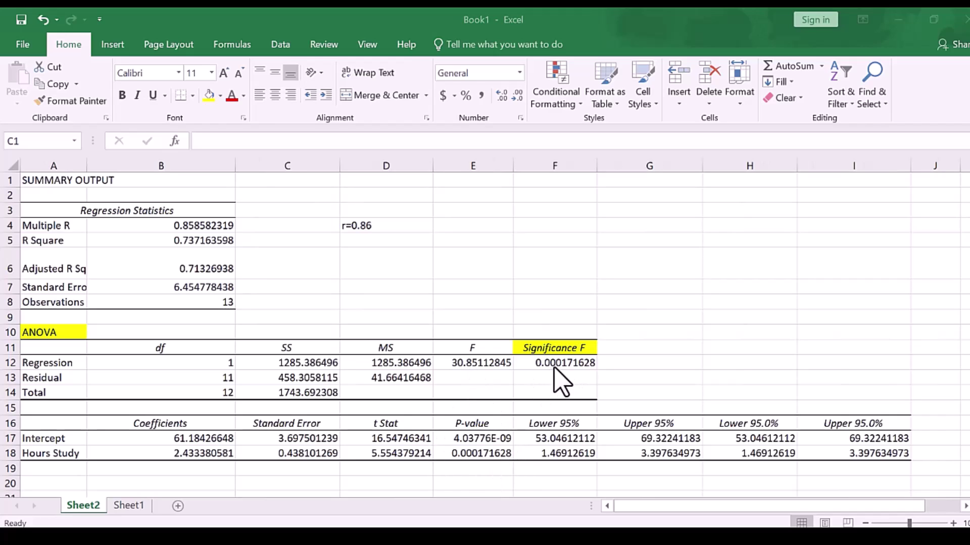
{"action": "left_click", "coordinate": [470, 454]}
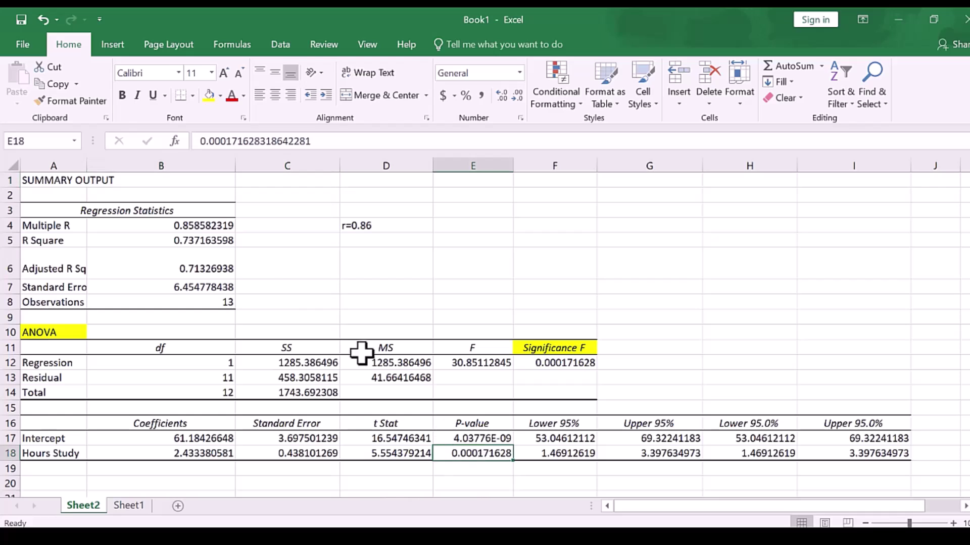
{"action": "left_click", "coordinate": [208, 98]}
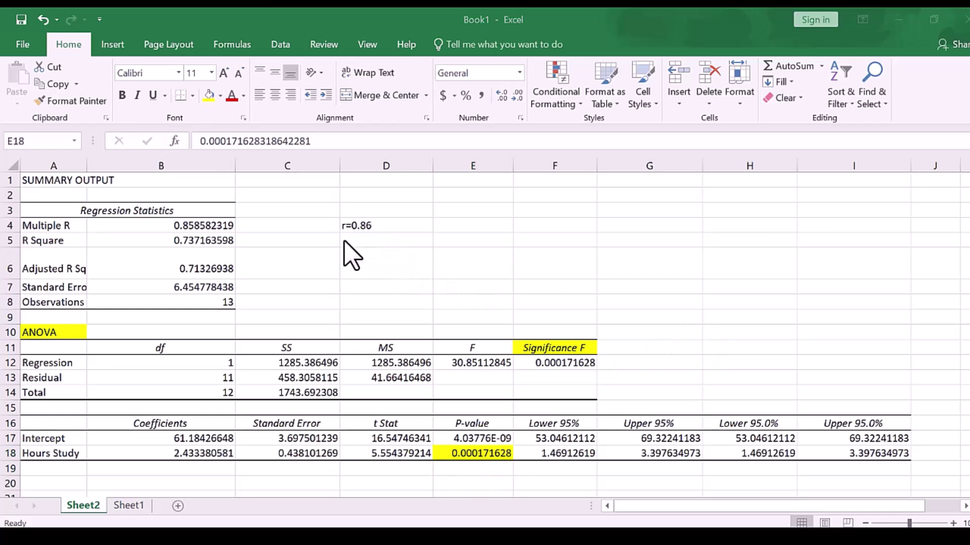
- Type the note Alpha= 0.05 in cell D6, correcting the mistyped .005
{"action": "left_click", "coordinate": [357, 264]}
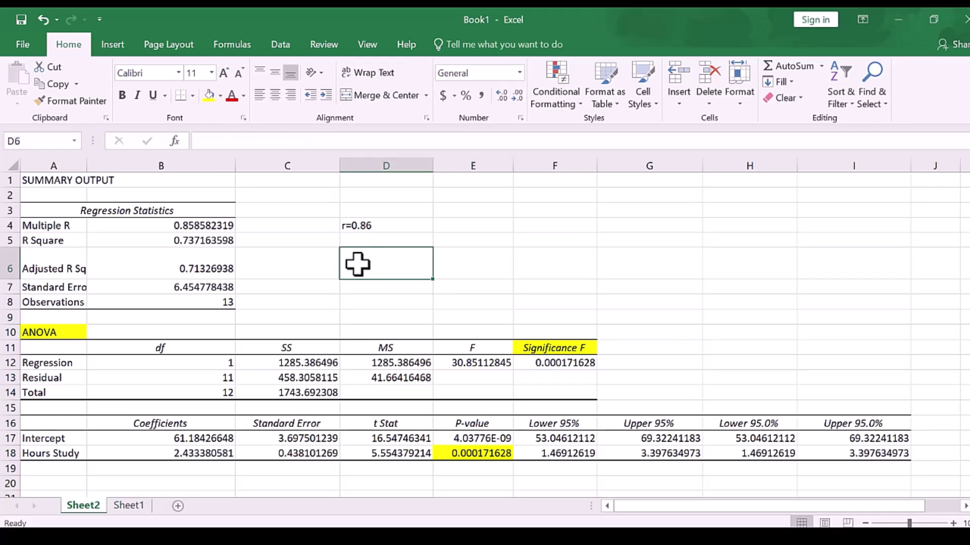
{"action": "type", "text": "Alpha"}
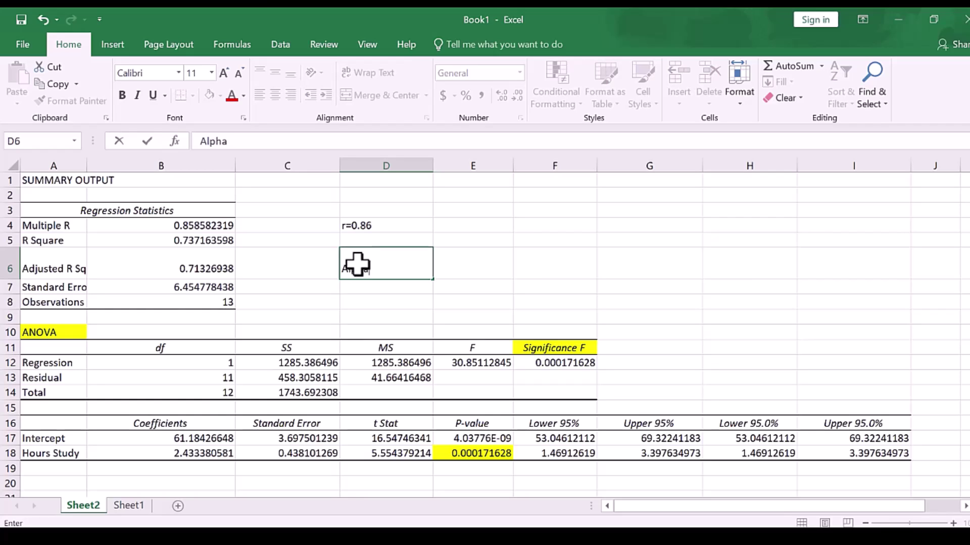
{"action": "type", "text": "= .005"}
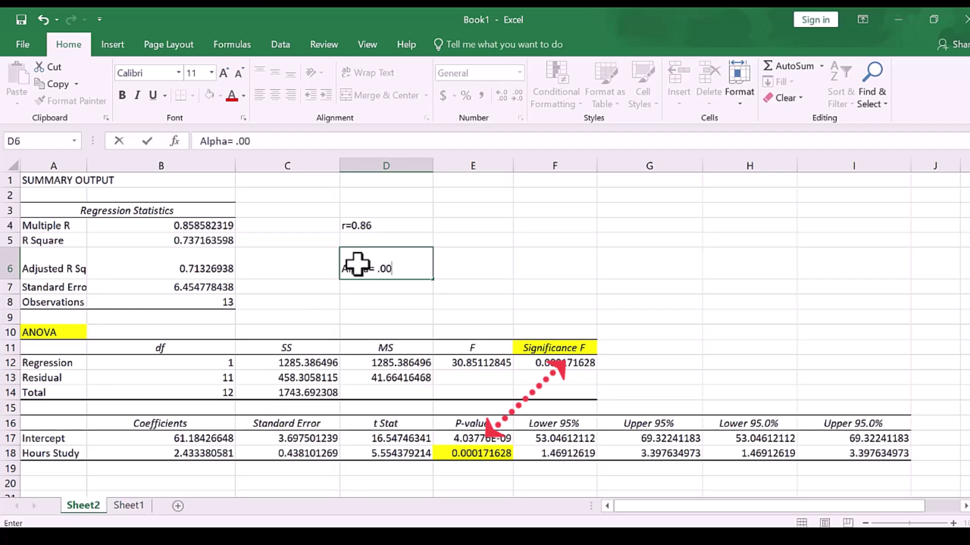
{"action": "key", "text": "BackSpace"}
{"action": "key", "text": "BackSpace"}
{"action": "key", "text": "BackSpace"}
{"action": "key", "text": "BackSpace"}
{"action": "type", "text": "0.05"}
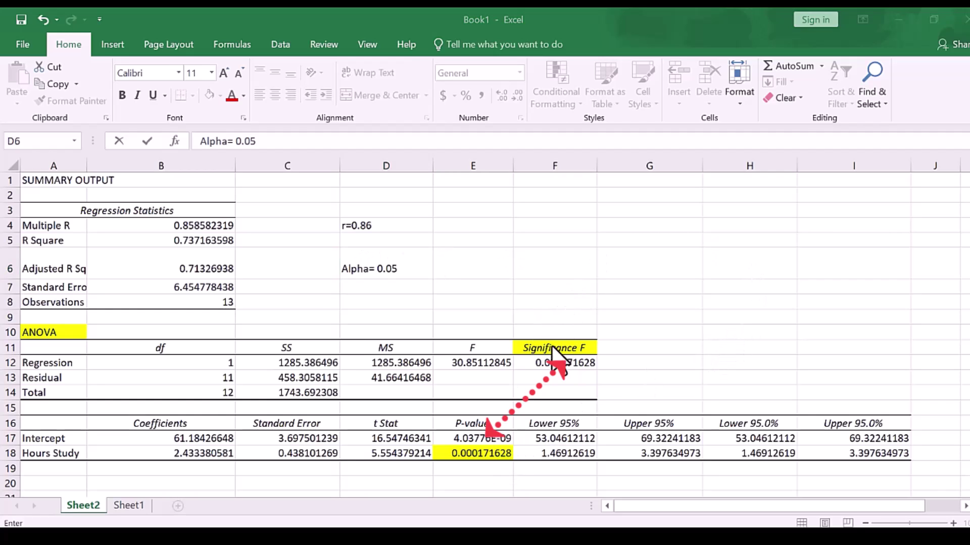
- Fill the P-value header in E16 yellow
{"action": "left_click", "coordinate": [473, 422]}
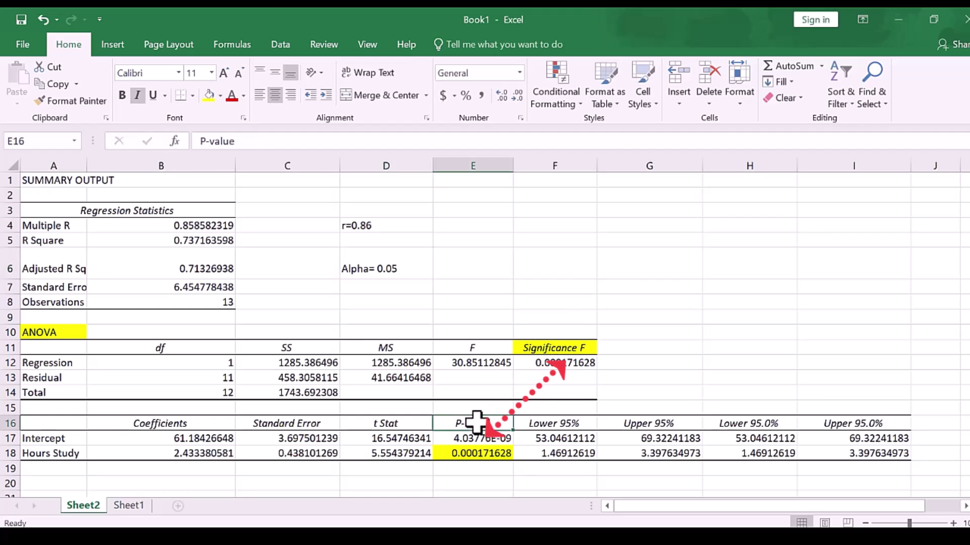
{"action": "left_click", "coordinate": [208, 96]}
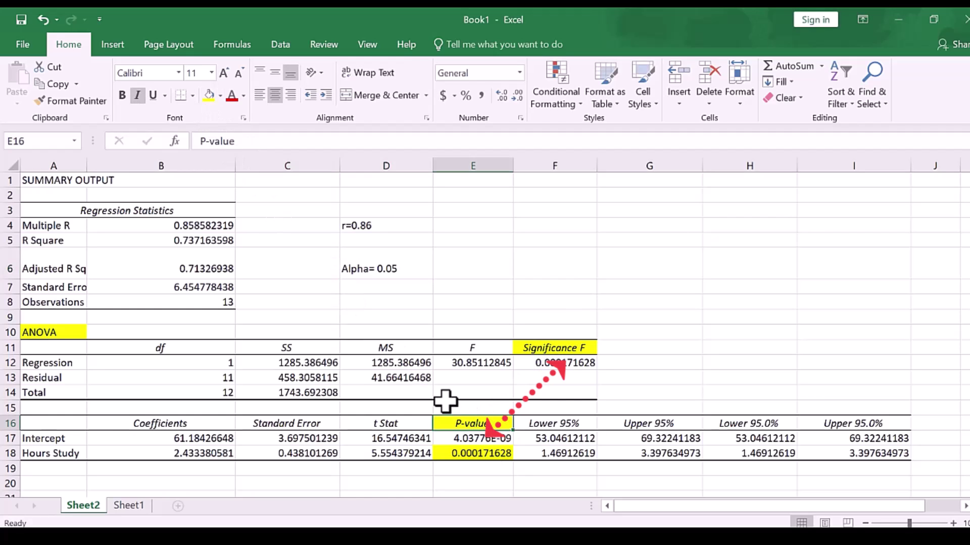
{"action": "left_click", "coordinate": [650, 348]}
- Enter 0.0001 in H11 and the label Significance in H12
{"action": "left_click", "coordinate": [732, 349]}
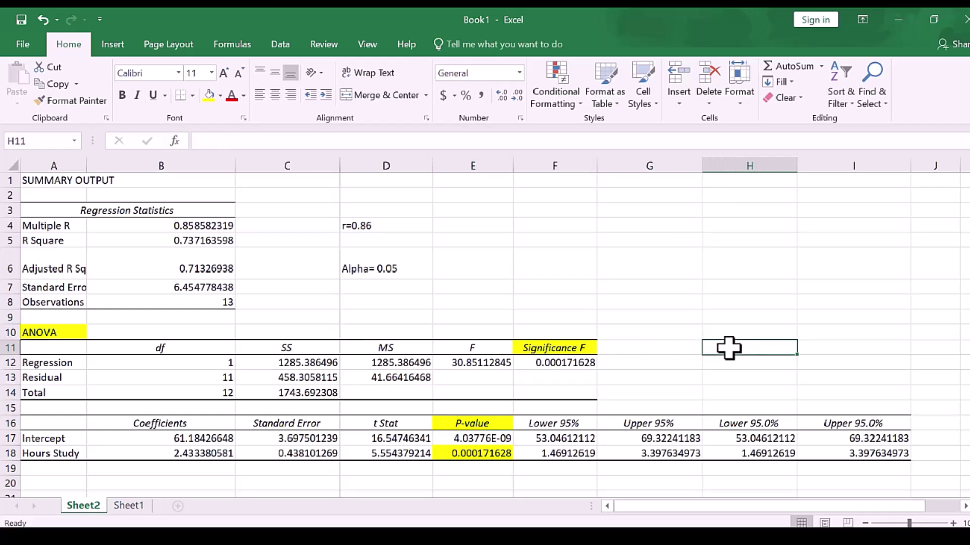
{"action": "type", "text": ".000"}
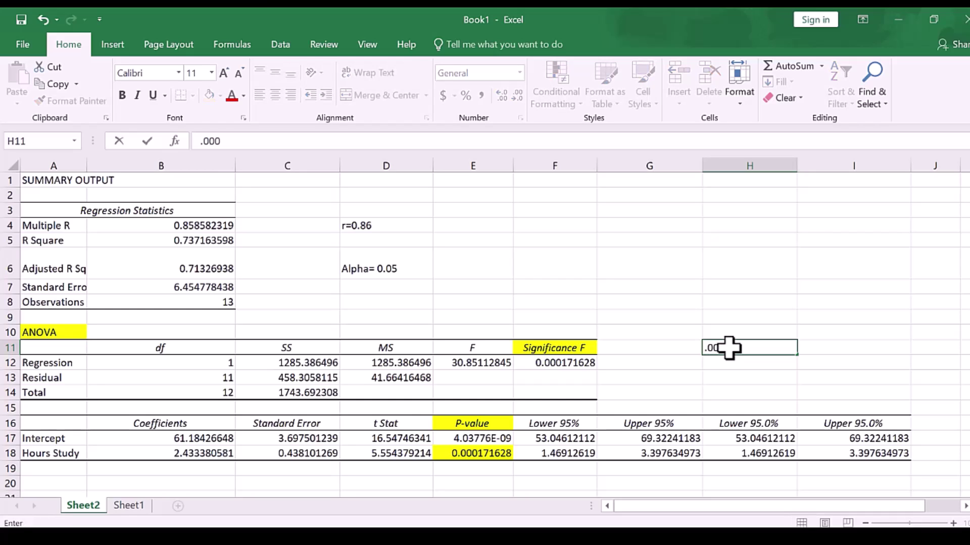
{"action": "type", "text": "1"}
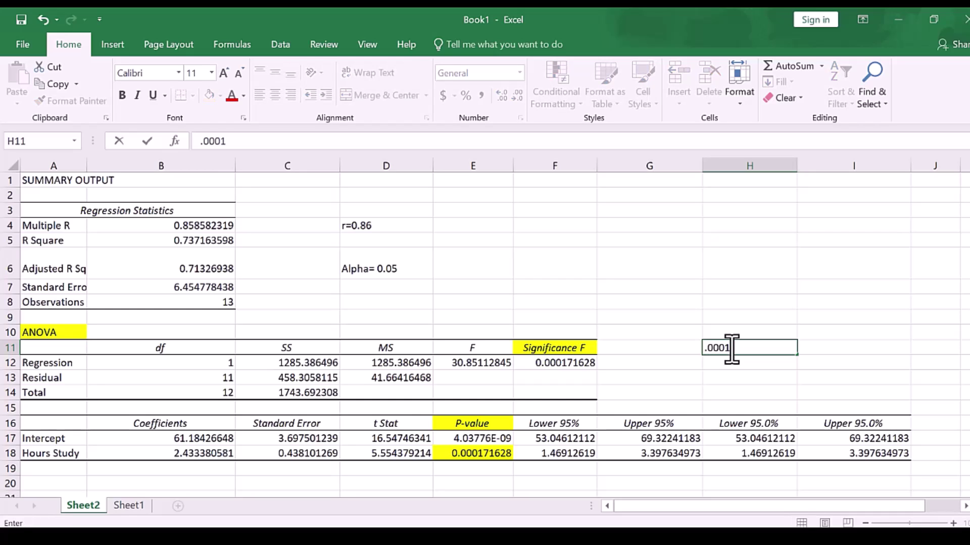
{"action": "key", "text": "Return"}
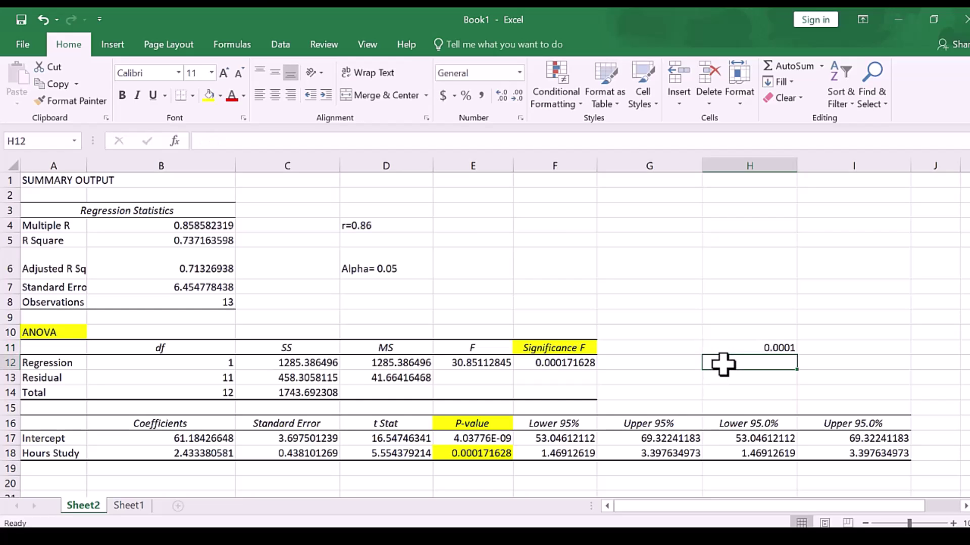
{"action": "type", "text": "Signi"}
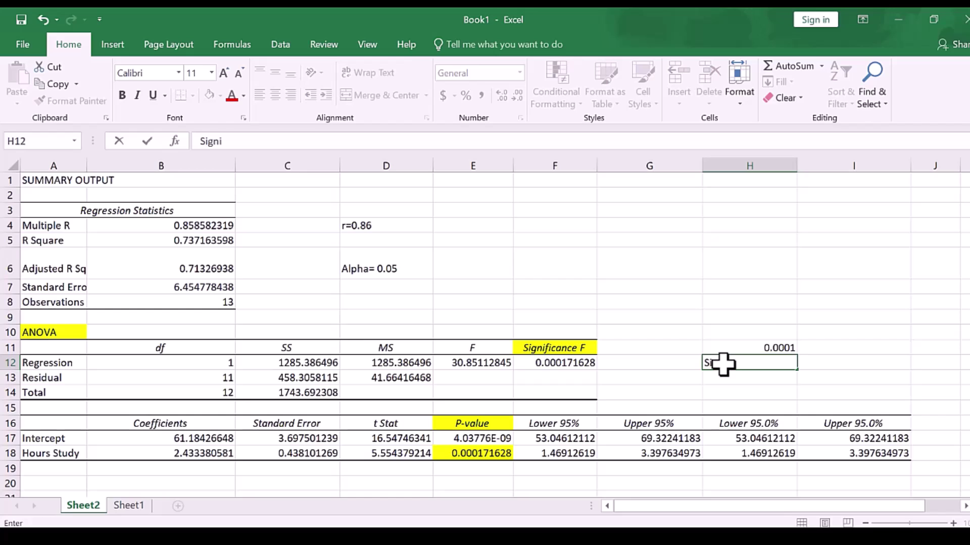
{"action": "type", "text": "ficance"}
{"action": "key", "text": "ctrl+Return"}
{"action": "key", "text": "Return"}
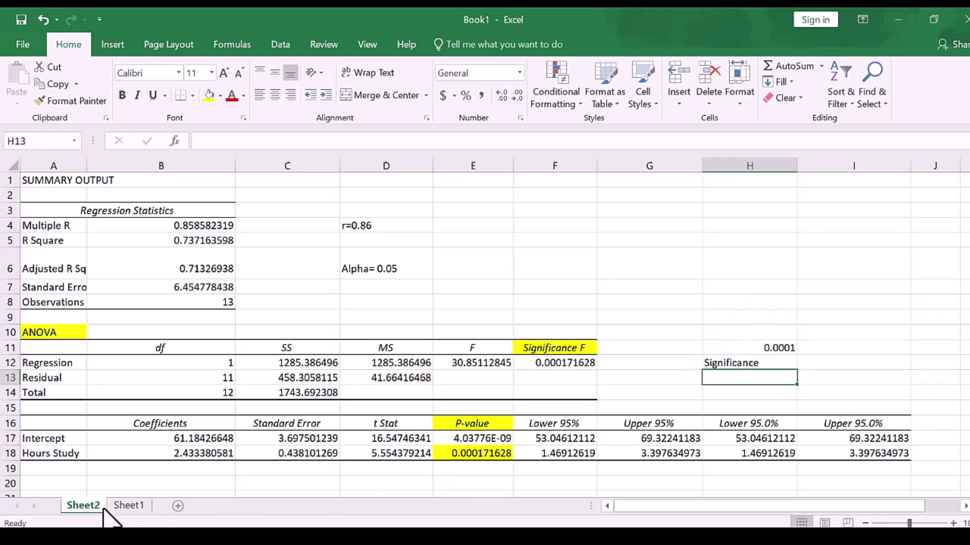
- Switch to Sheet1 and select the Hours Study cells A1:A5
{"action": "left_click", "coordinate": [128, 506]}
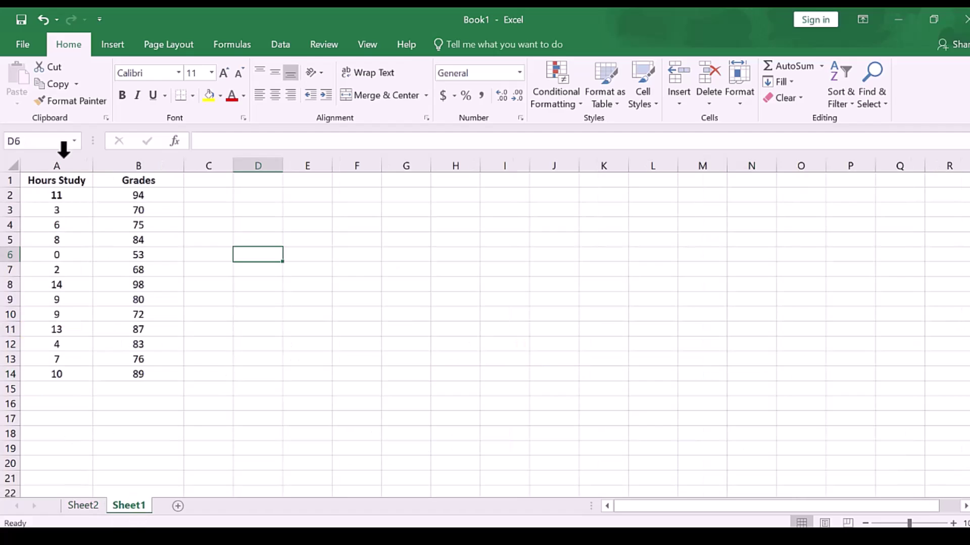
{"action": "left_click_drag", "start_coordinate": [48, 183], "coordinate": [56, 251]}
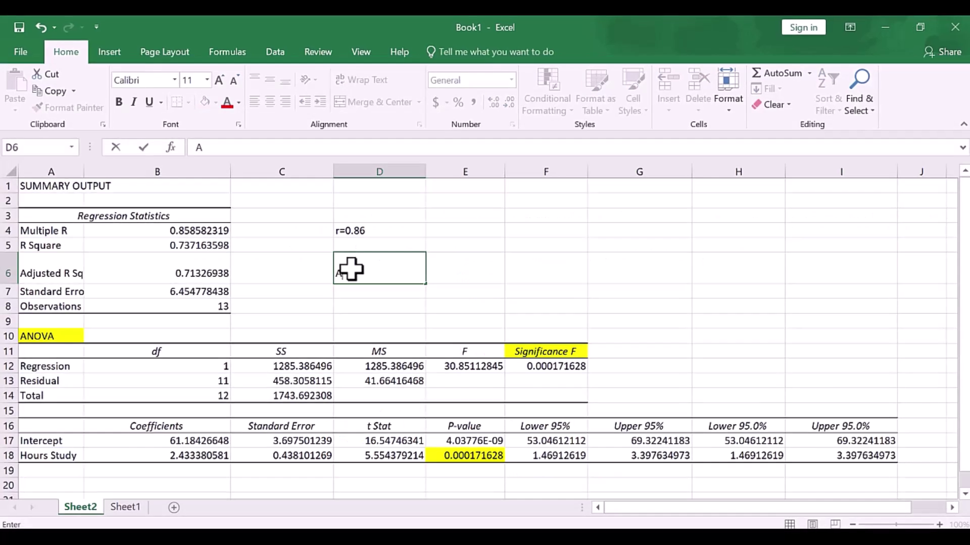
- Re-enter Alpha= 0.05 in D6 and fill the E16 P-value header yellow
{"action": "type", "text": "Al"}
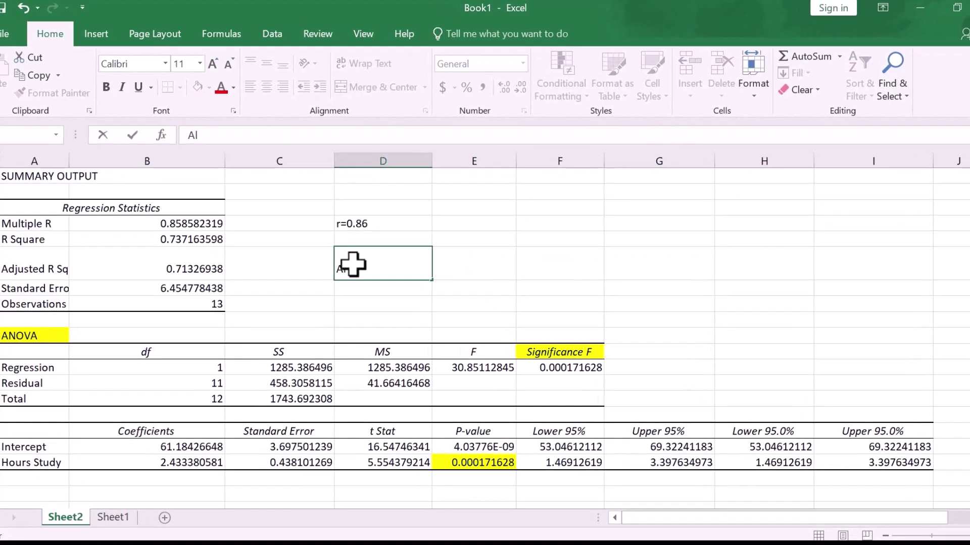
{"action": "type", "text": "pha"}
{"action": "type", "text": "="}
{"action": "type", "text": " ."}
{"action": "type", "text": "00"}
{"action": "type", "text": "5"}
{"action": "key", "text": "BackSpace"}
{"action": "key", "text": "BackSpace"}
{"action": "key", "text": "BackSpace"}
{"action": "key", "text": "BackSpace"}
{"action": "type", "text": "0.05"}
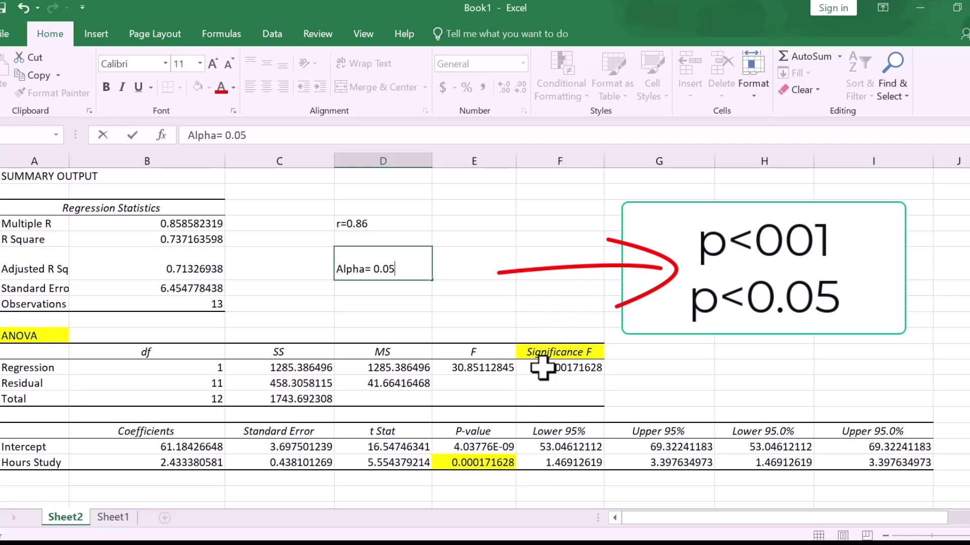
{"action": "left_click", "coordinate": [477, 430]}
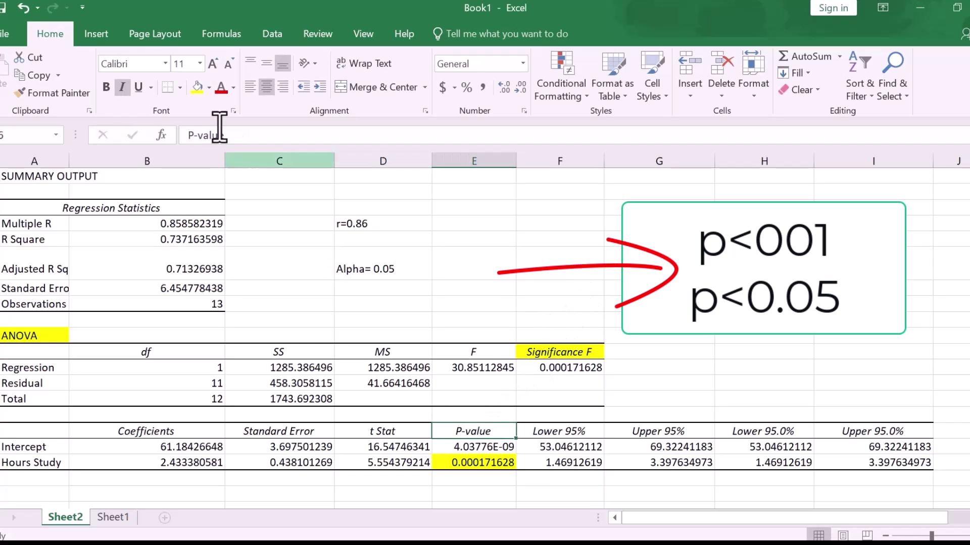
{"action": "left_click", "coordinate": [196, 90]}
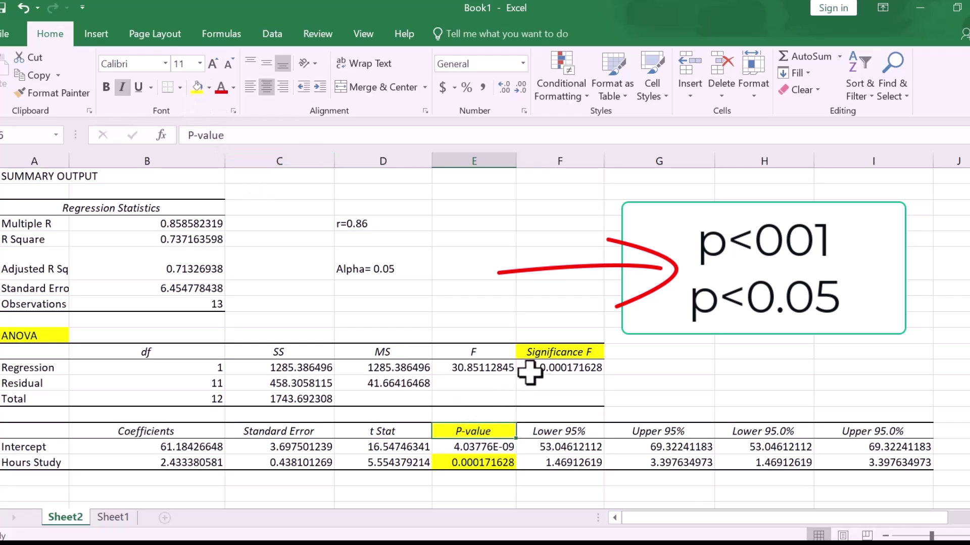